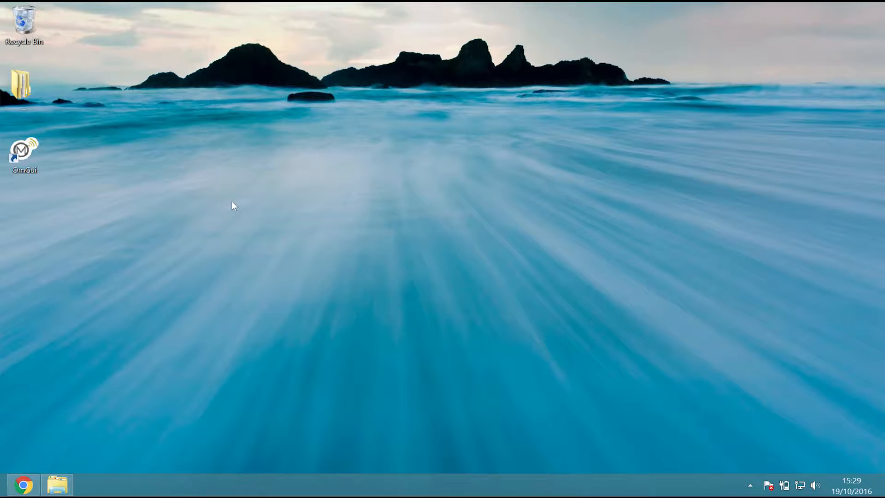
Open OmGui from the desktop and maximise its window
double_click(20, 155)
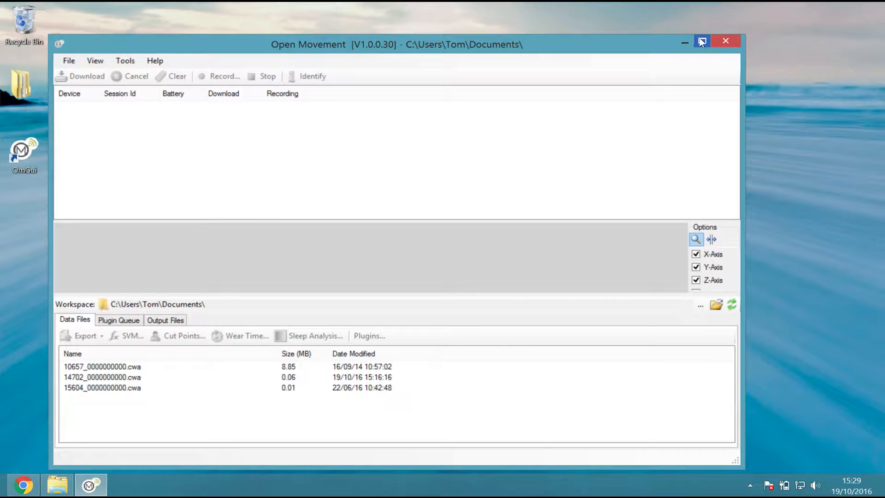
left_click(701, 42)
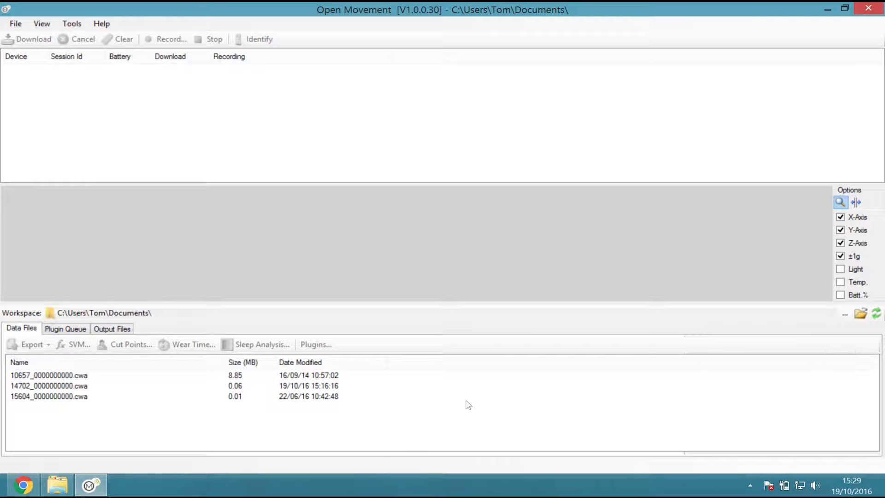
Preview the accelerometer graphs of the three .cwa data files in turn, finishing with 14702_0000000000.cwa
left_click(80, 377)
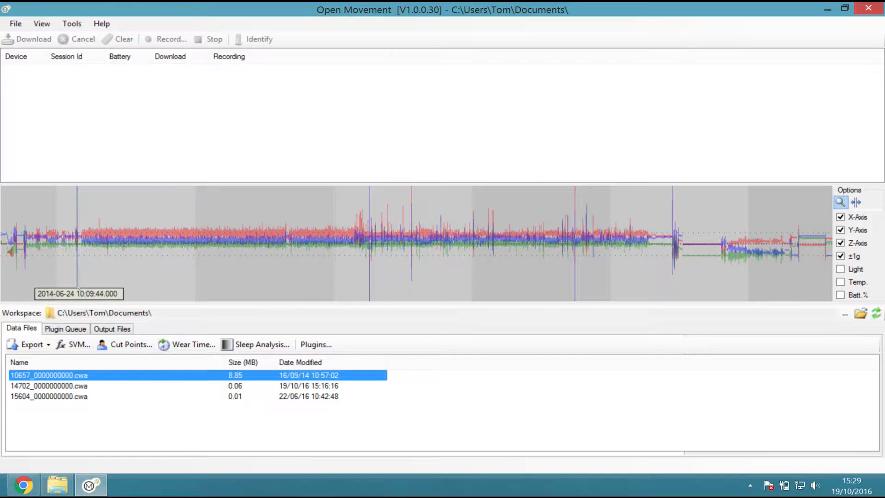
left_click(58, 394)
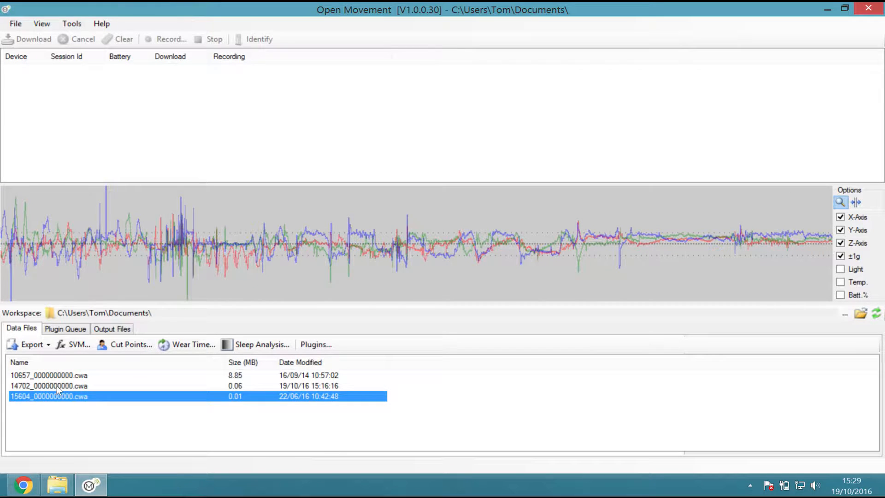
left_click(56, 386)
left_click(62, 376)
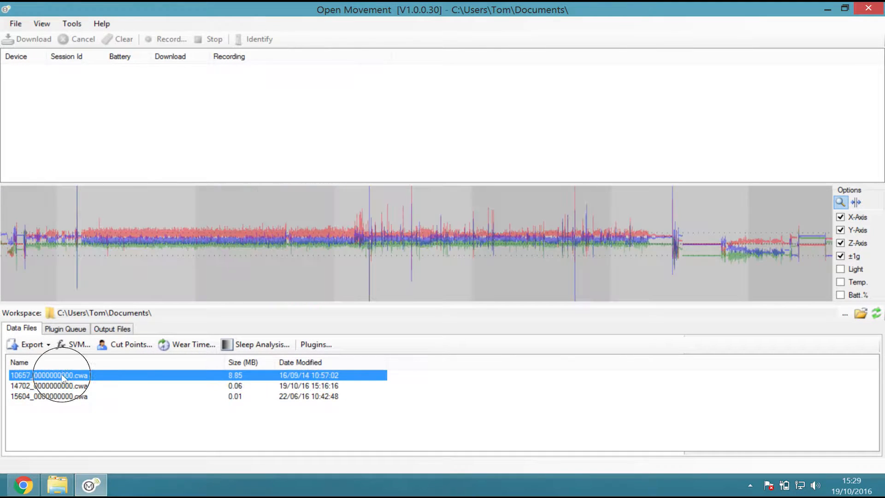
left_click(79, 386)
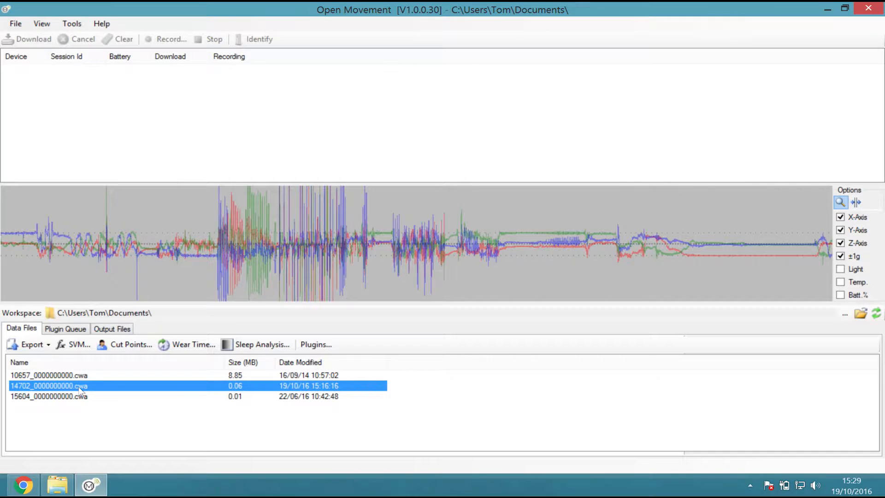
Enlarge the graph pane upwards until all the trace options down to Time are visible
left_click(841, 183)
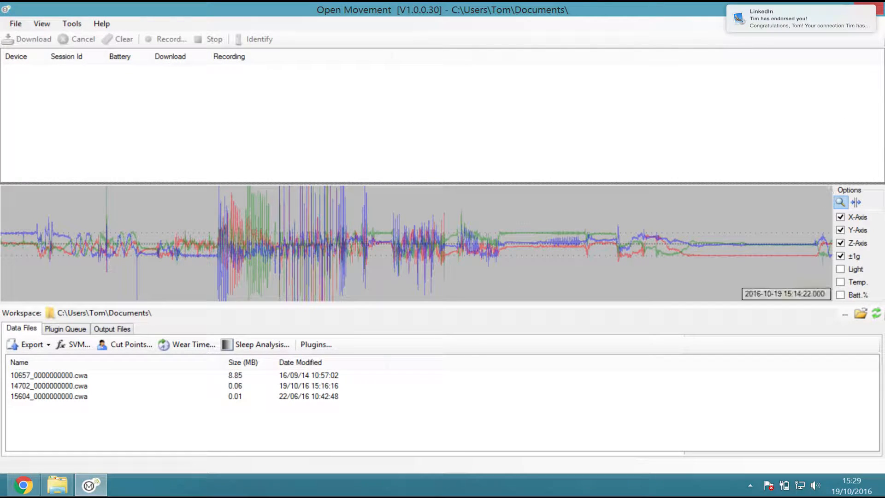
left_click_drag(832, 184, 820, 133)
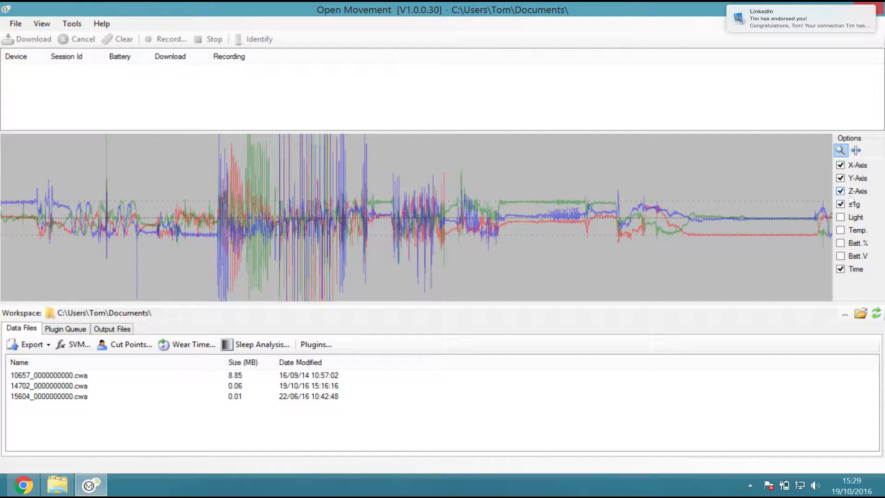
Toggle the Light and Batt.% traces on and off again in the data graph
left_click(844, 218)
left_click(845, 217)
left_click(844, 243)
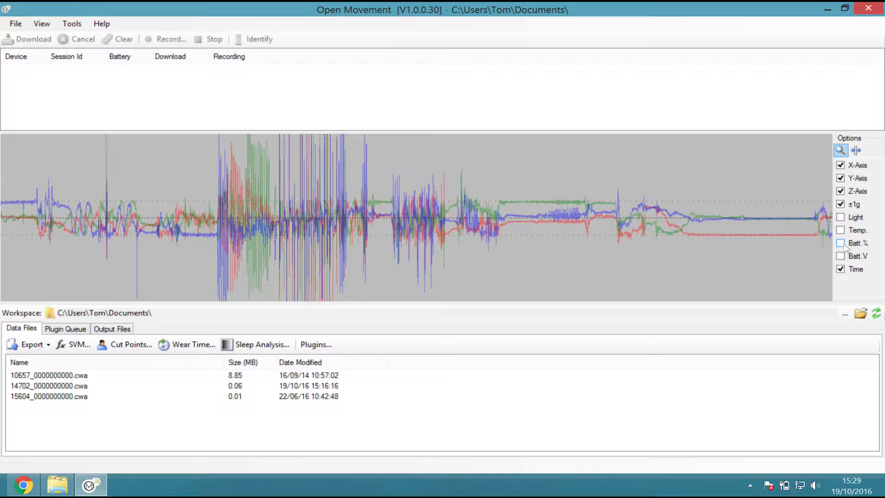
left_click(844, 244)
Examine the 14702 recording's waveform at several zoom levels and return to the full time range
scroll(329, 214, "up", 5)
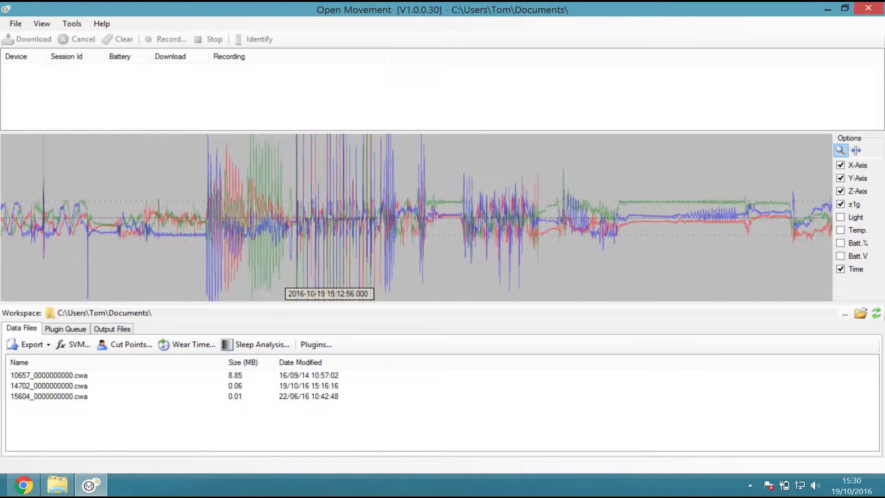
scroll(330, 215, "down", 3)
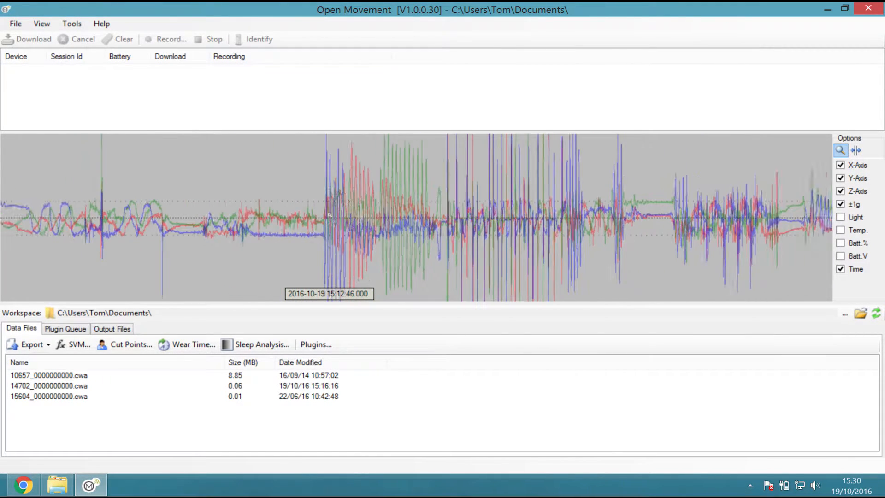
scroll(330, 215, "up", 3)
scroll(330, 215, "up", 3)
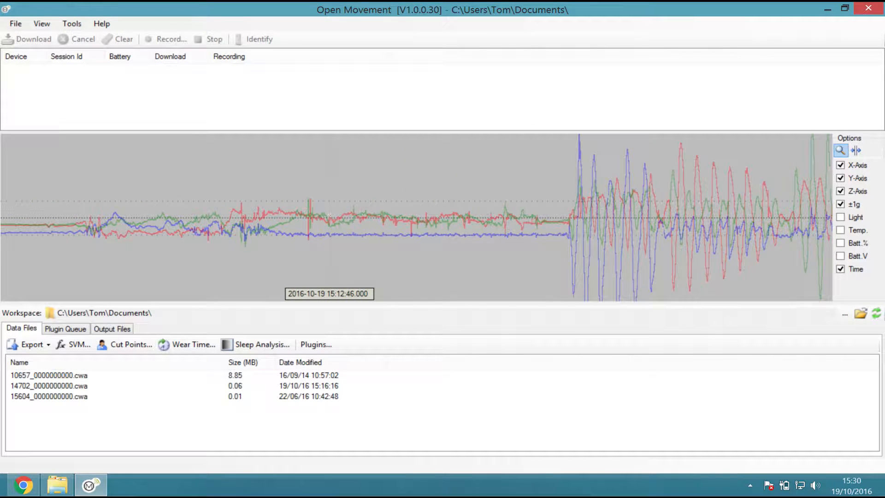
scroll(328, 213, "down", 5)
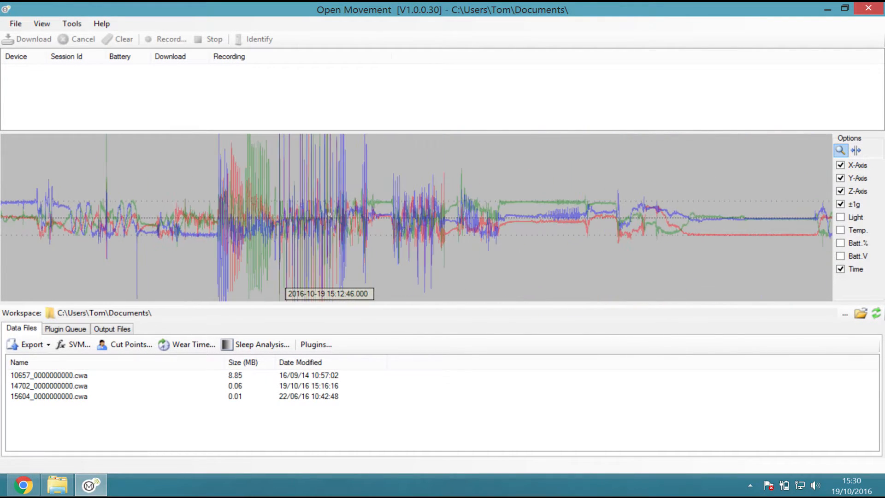
Export 14702_0000000000.cwa as raw CSV to 14702_0000000000.csv, using Gravity (g) units and Formatted (Y-M-D h:m:s.f) timestamps
left_click(149, 376)
left_click(138, 387)
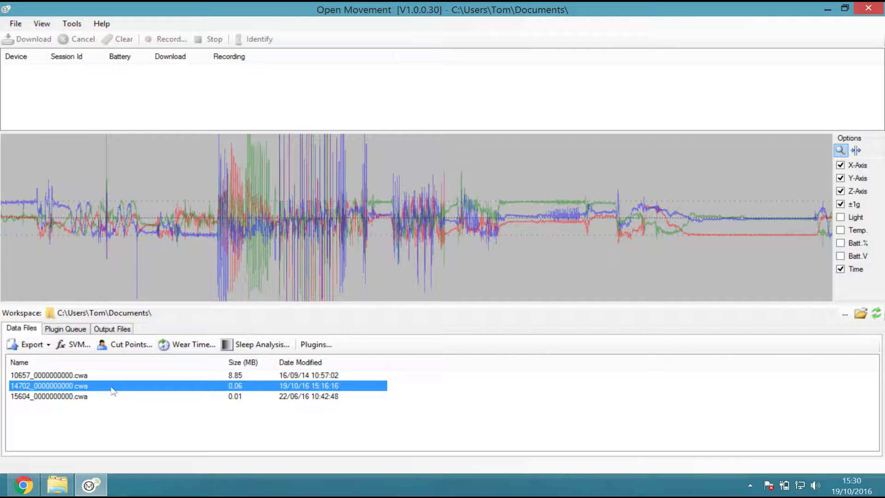
left_click(49, 346)
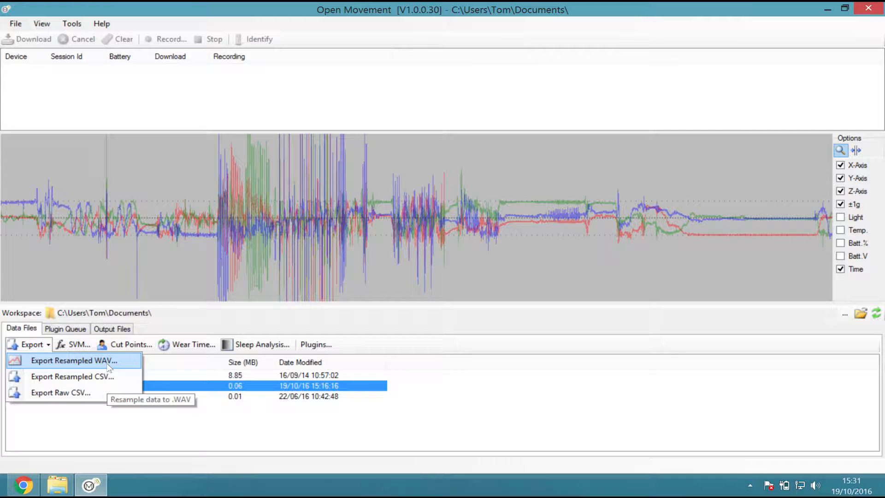
left_click(84, 393)
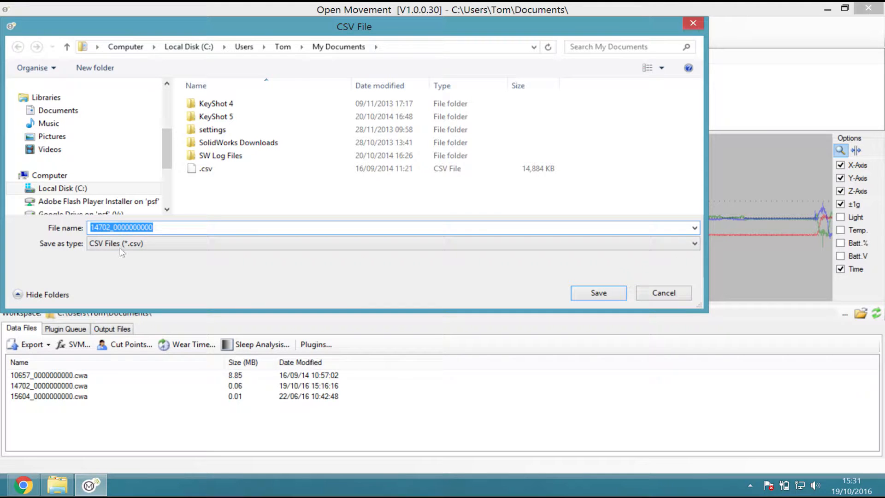
left_click(608, 295)
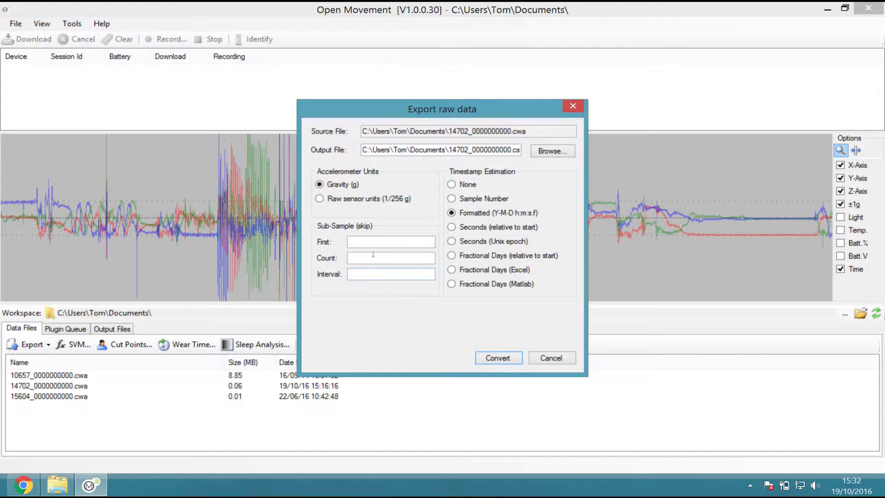
left_click(497, 358)
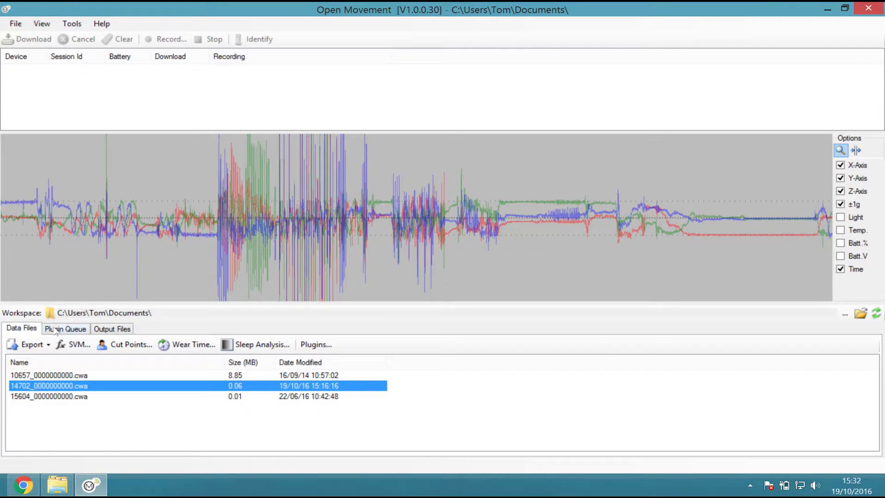
Check for the exported 14702_0000000000.csv among the workspace's output files
left_click(117, 331)
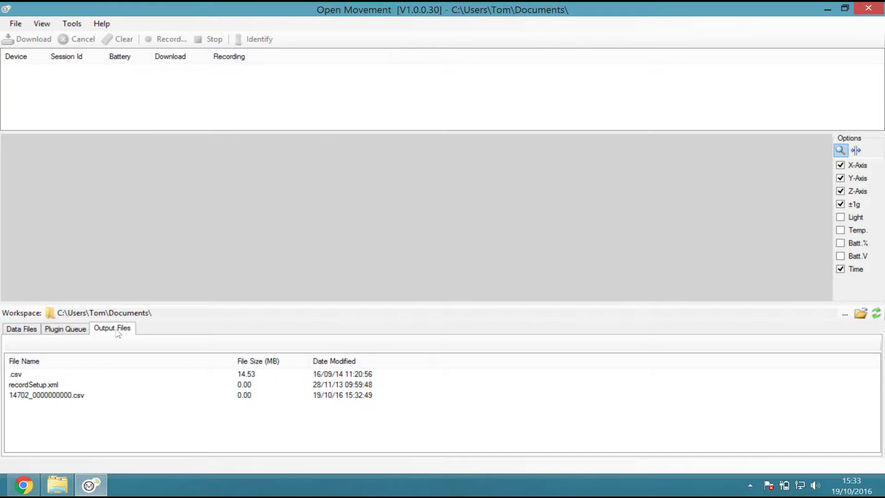
left_click(69, 398)
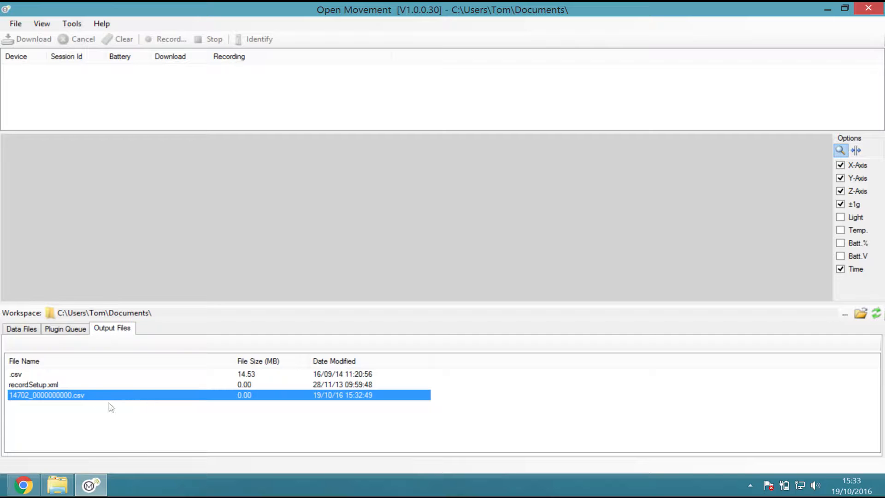
Export 15604_0000000000.cwa as a resampled WAV with auto resampling and Auto Calibrate enabled
left_click(21, 328)
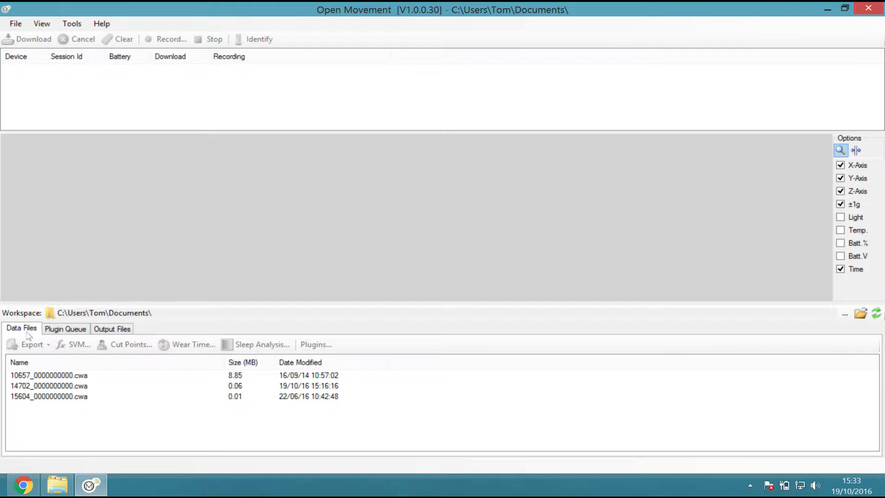
left_click(61, 396)
left_click(35, 343)
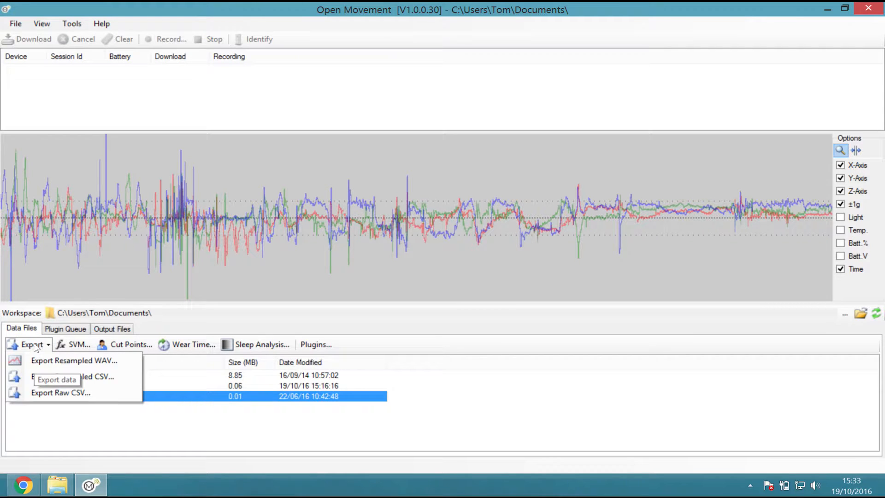
left_click(62, 367)
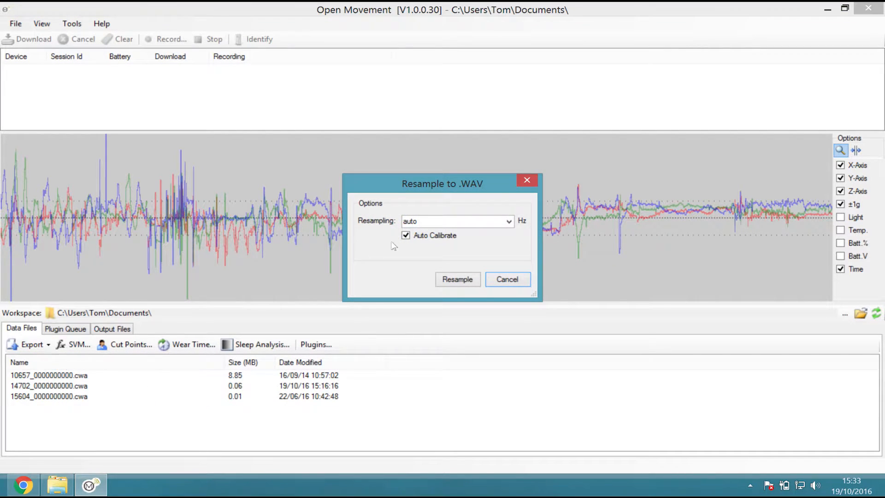
left_click(508, 221)
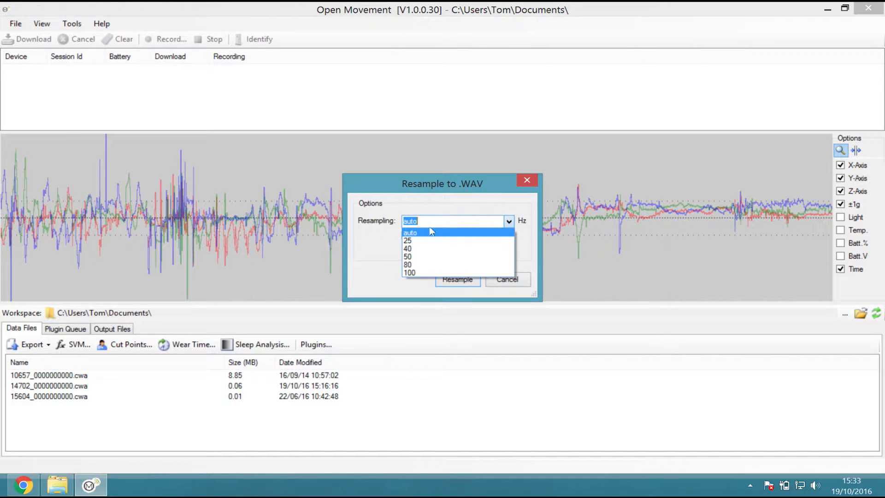
left_click(468, 211)
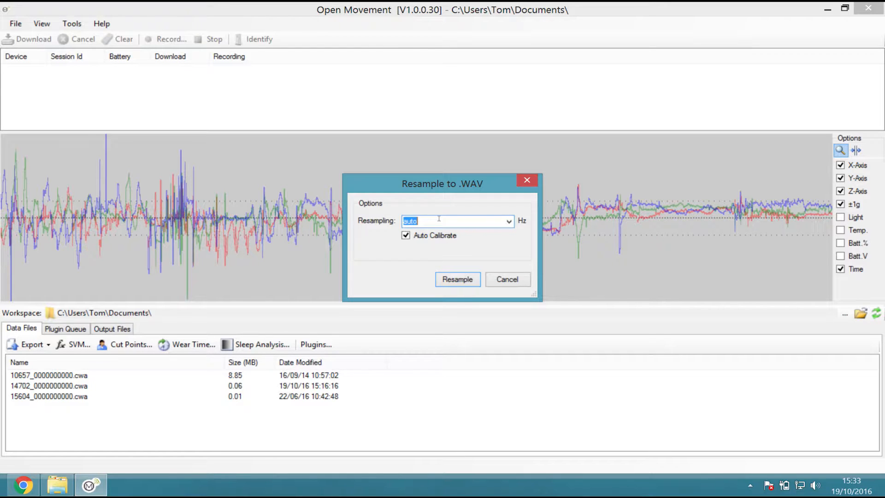
left_click(509, 221)
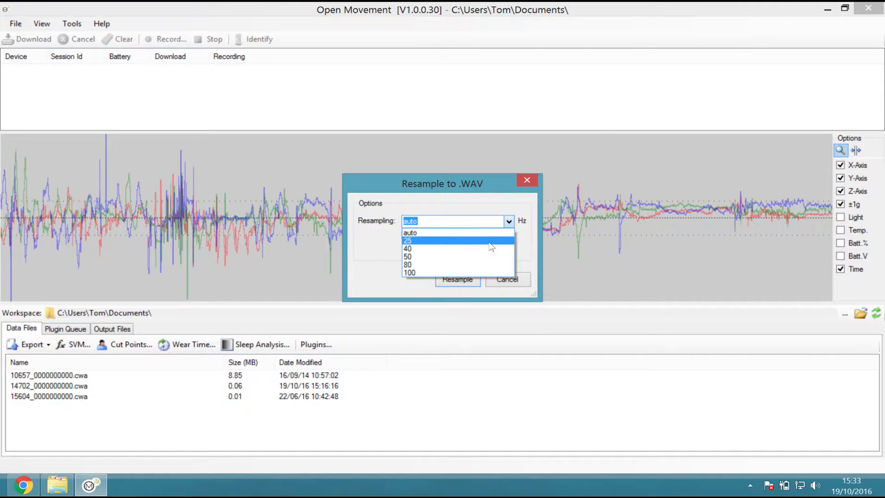
left_click(464, 221)
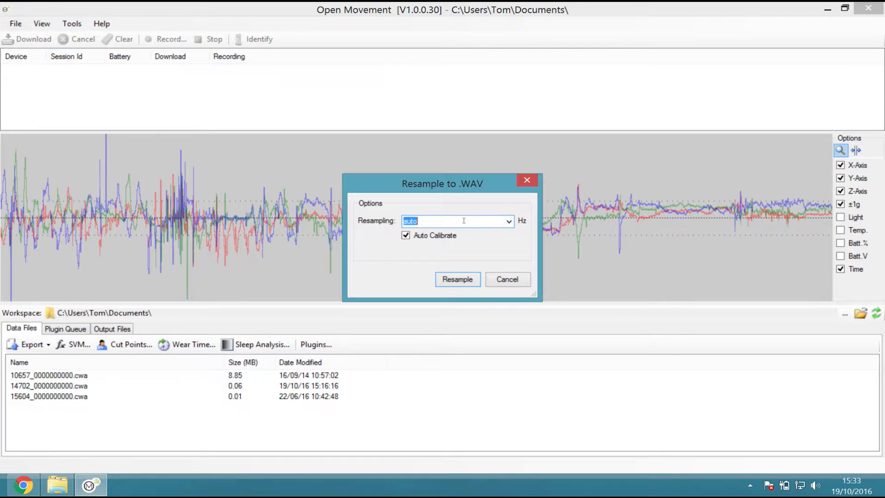
left_click(462, 279)
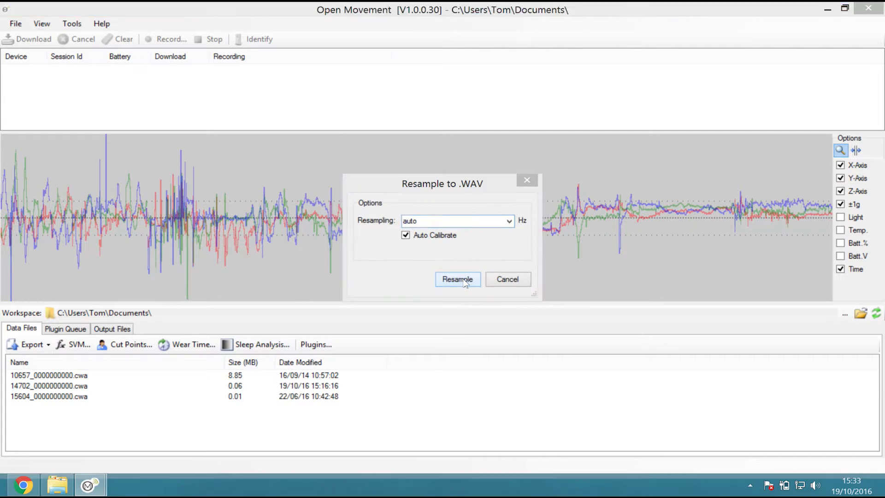
left_click(533, 310)
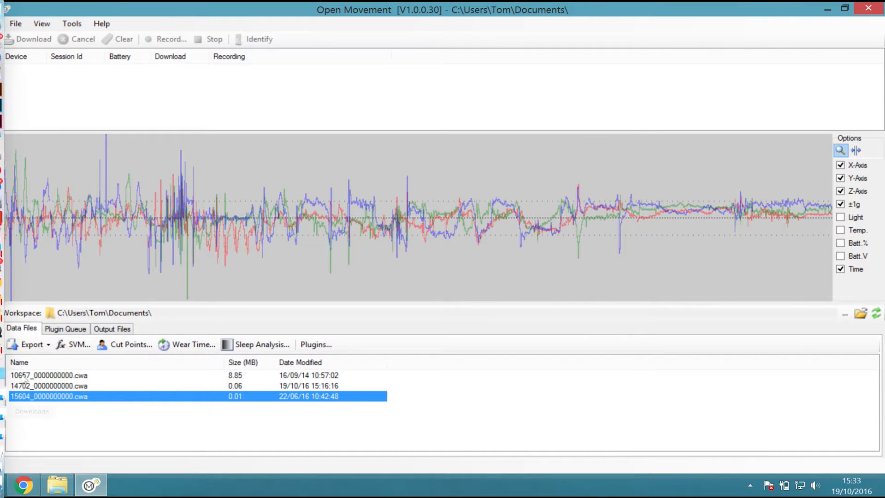
Export 15604_0000000000.cwa as a resampled CSV and dismiss the completion notice
left_click(44, 346)
left_click(56, 377)
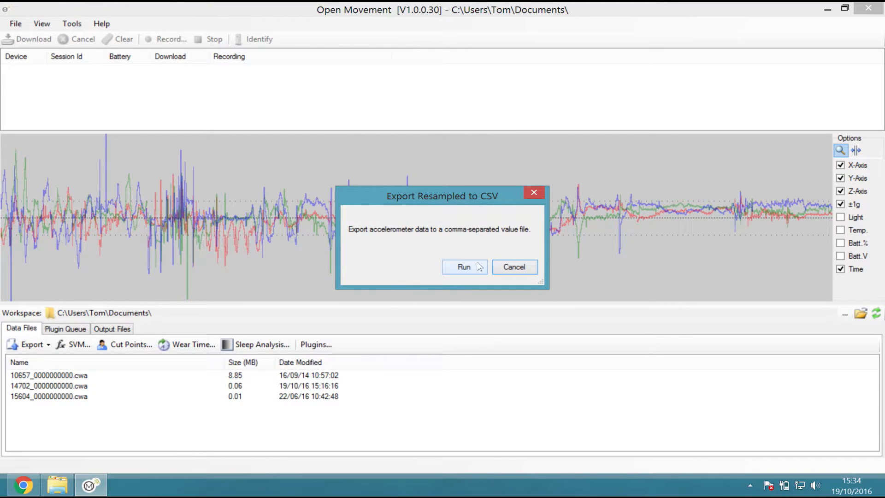
left_click(476, 268)
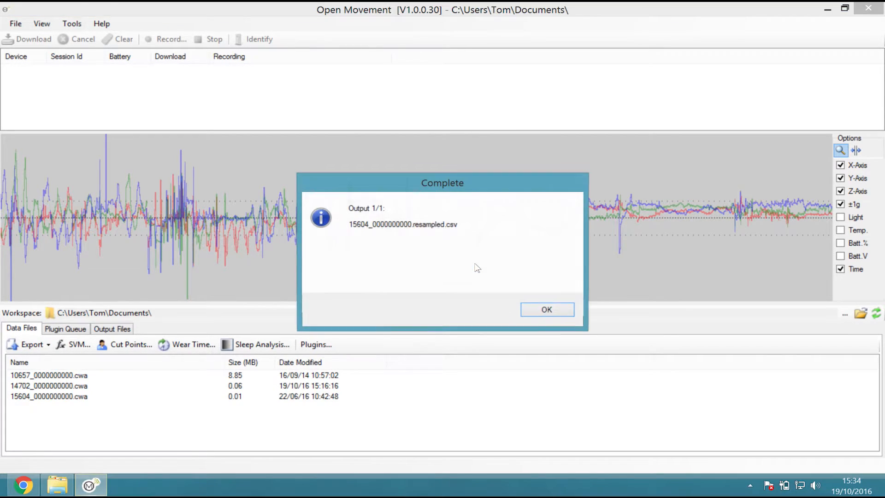
left_click(539, 313)
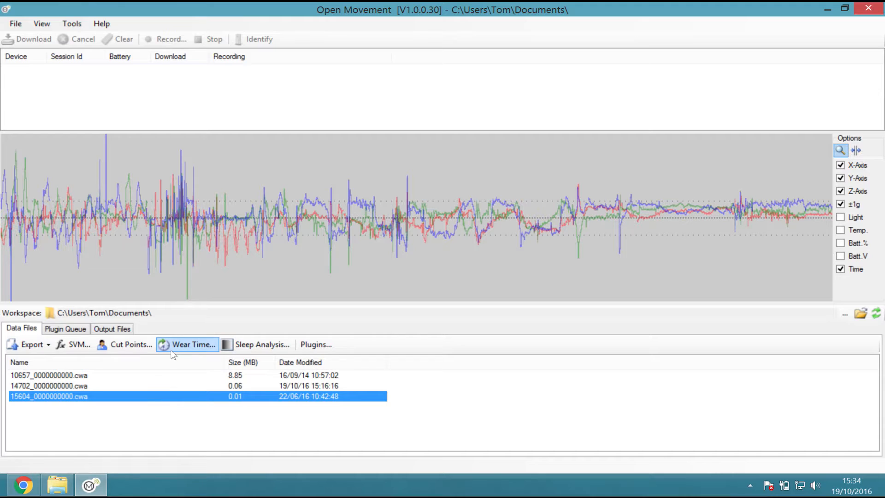
Run SVM analysis on 15604_0000000000.cwa with a 60 s epoch, BP 0.5-20Hz filter and abs(sqrt(x^2+y^2+z^2)-1) mode, and dismiss the completion notice
left_click(73, 347)
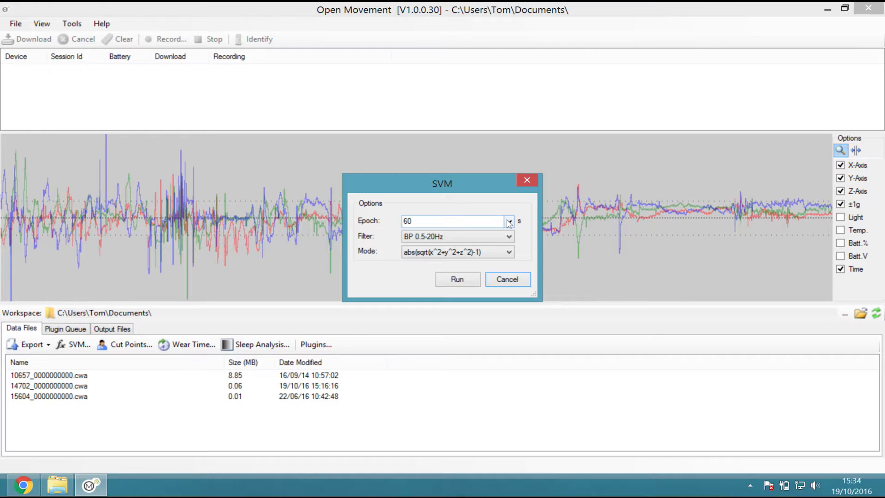
left_click(422, 221)
left_click(425, 223)
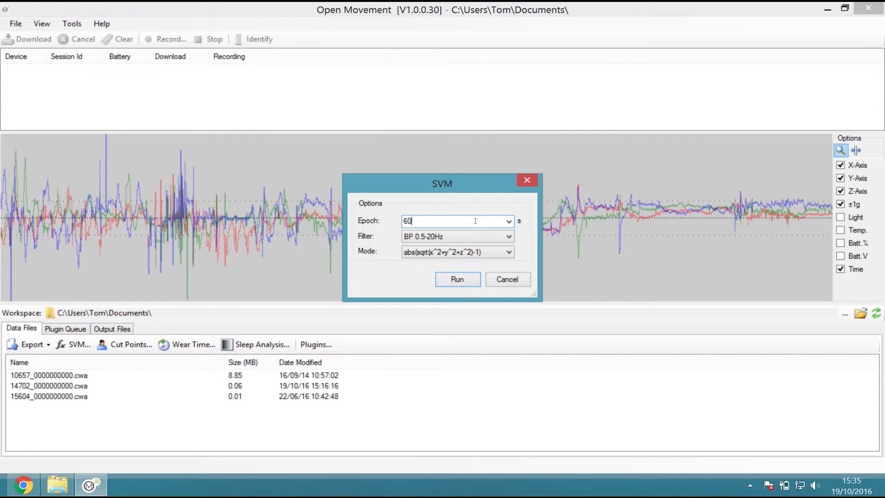
left_click(509, 222)
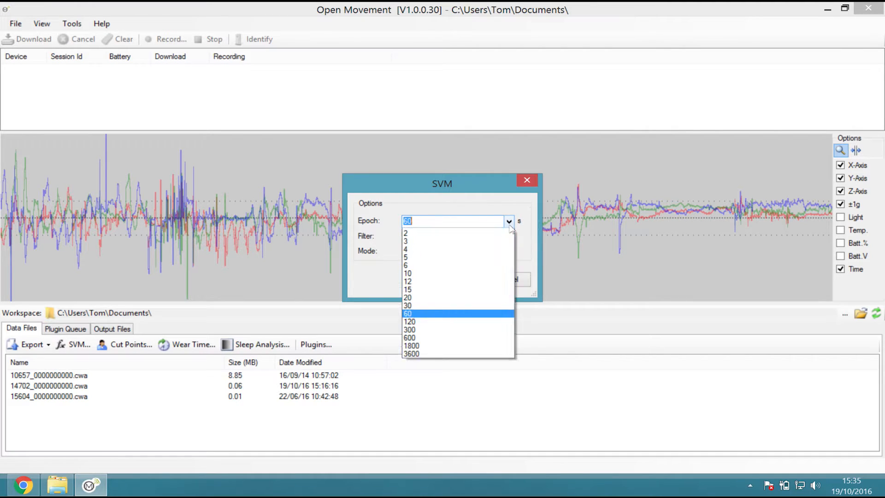
left_click(482, 200)
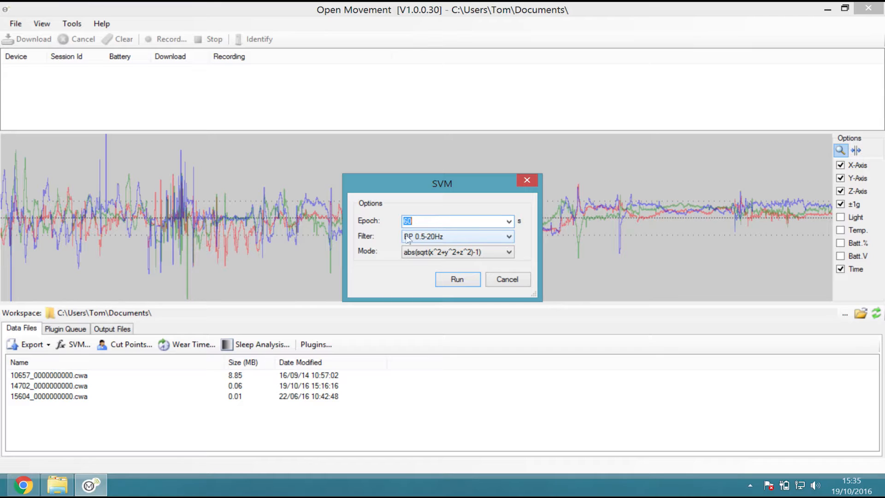
left_click(458, 236)
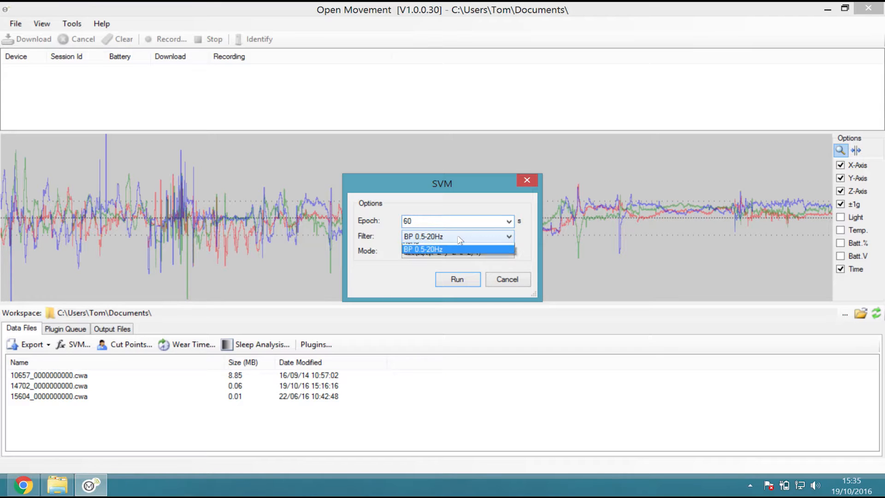
left_click(521, 235)
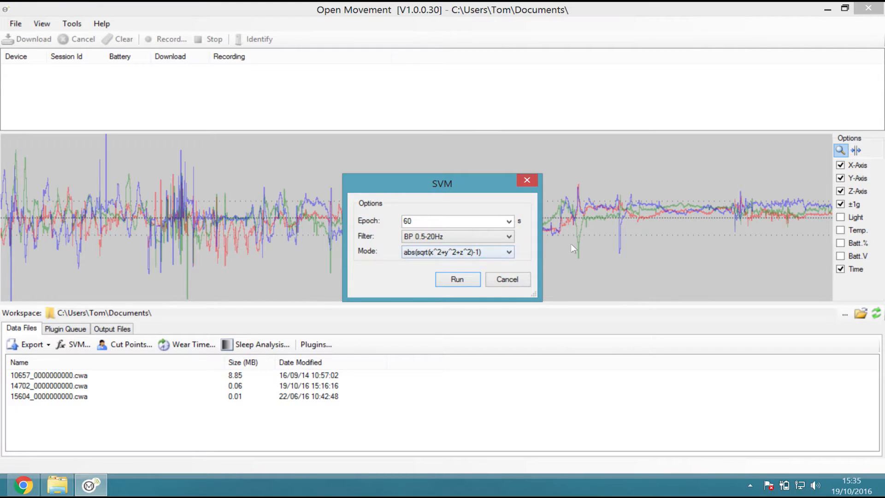
left_click(508, 253)
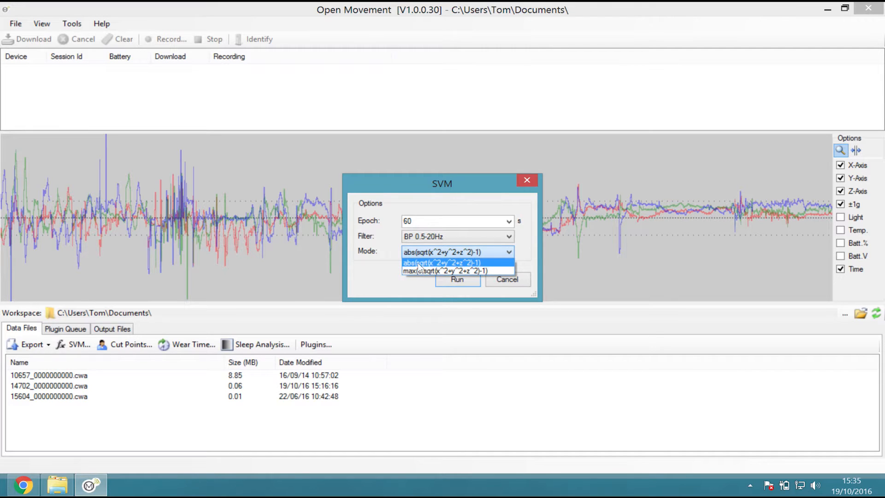
left_click(418, 261)
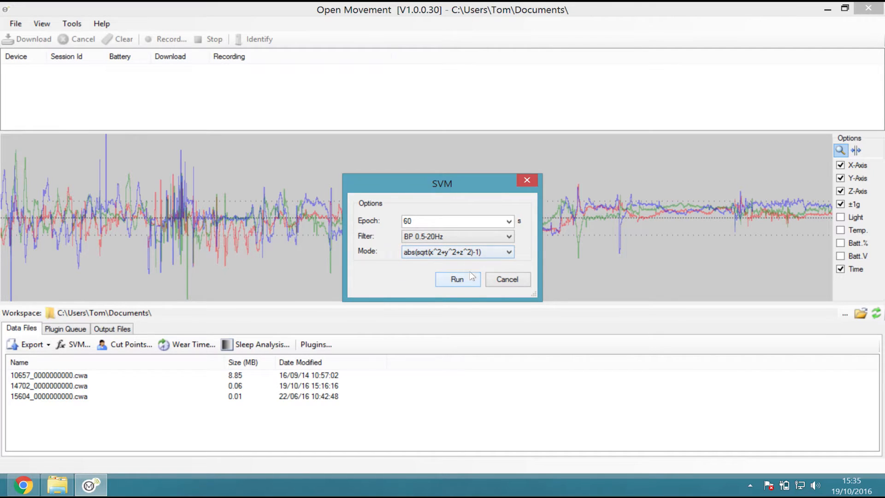
left_click(457, 280)
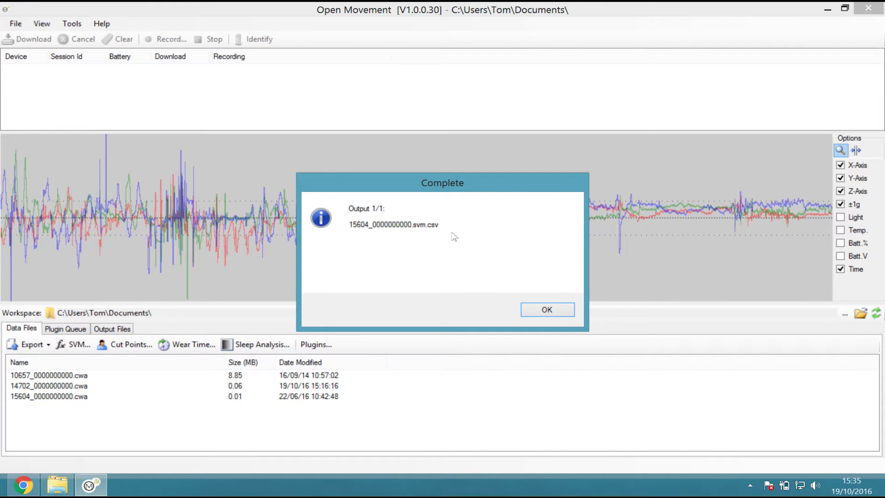
left_click(551, 308)
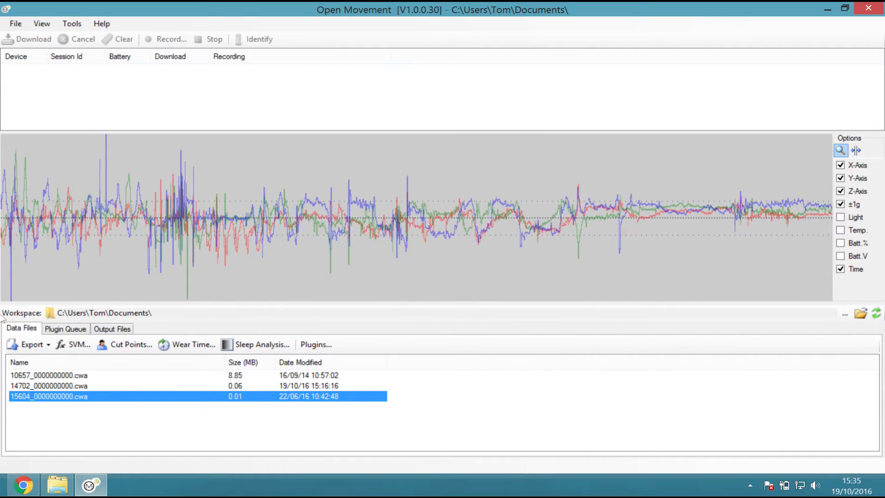
Check for 15604_0000000000.svm.csv among the workspace's output files, and return to the data files list
left_click(106, 331)
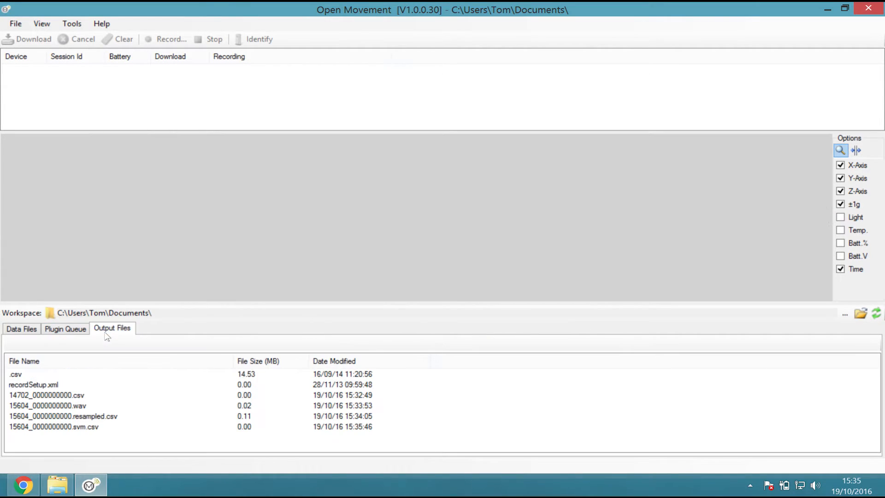
left_click(96, 429)
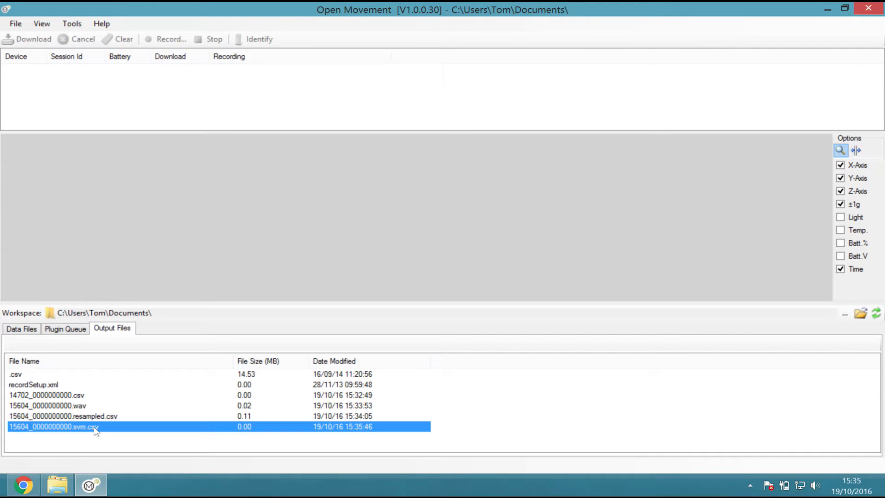
left_click(28, 330)
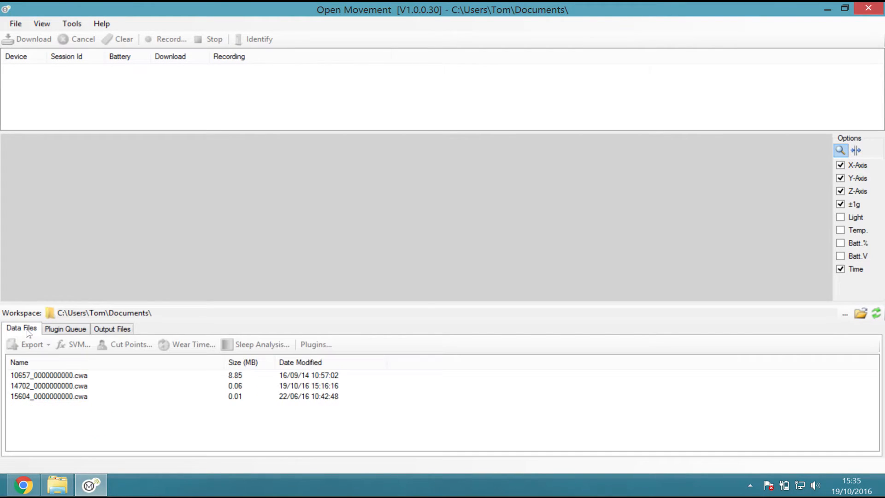
Open the cut-point analysis options for the 15604_0000000000.cwa recording
left_click(55, 398)
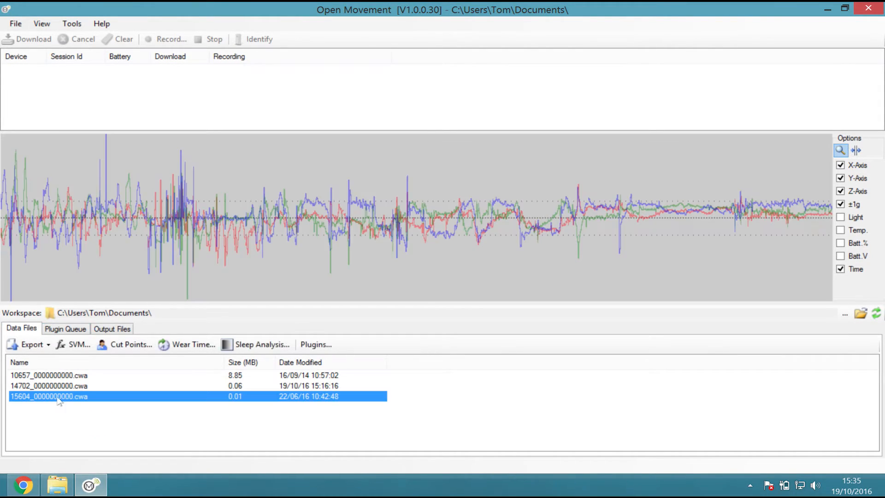
left_click(138, 349)
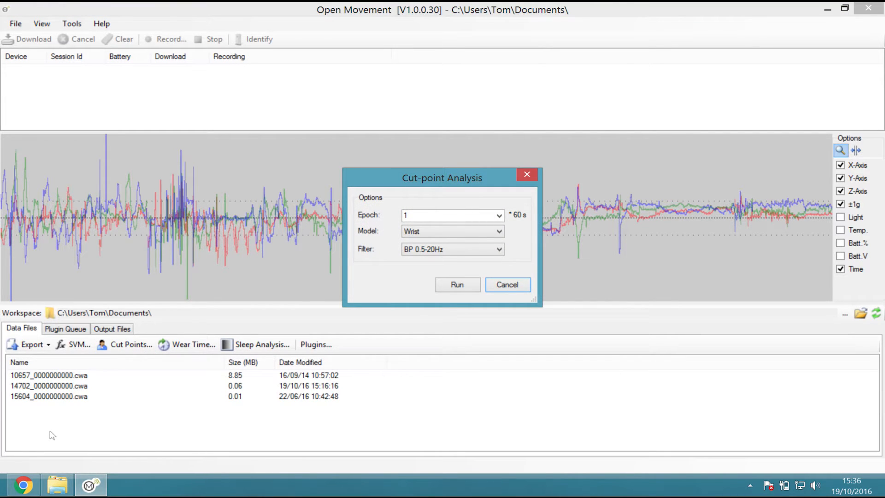
Switch to Chrome and skim the AX3 GUI wiki page from its introduction through Quick Start to Software Features
left_click(23, 485)
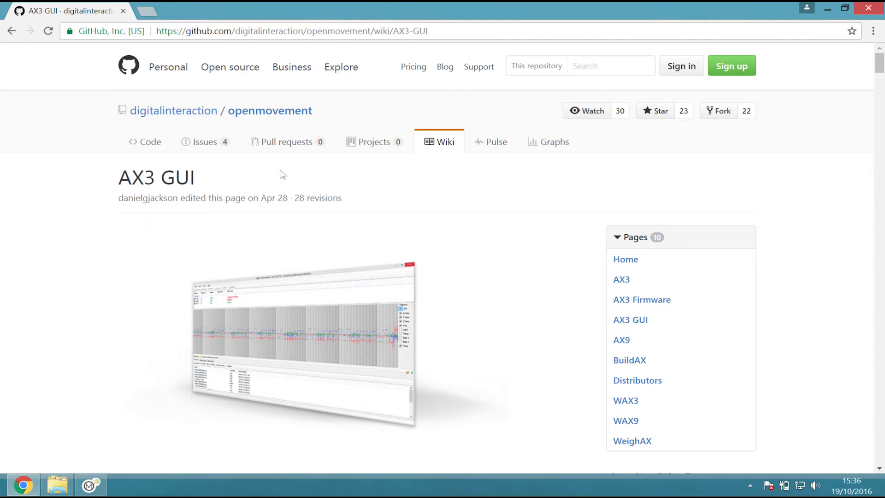
scroll(283, 174, "down", 15)
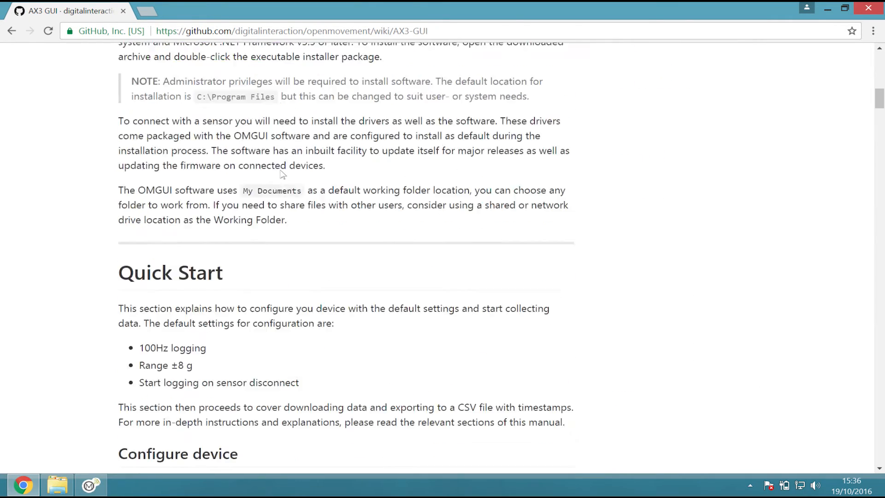
scroll(283, 174, "down", 17)
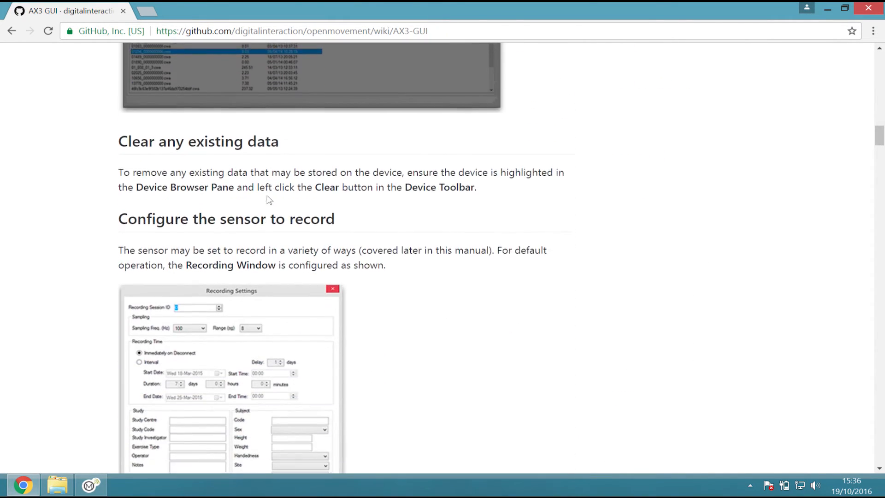
scroll(269, 199, "down", 20)
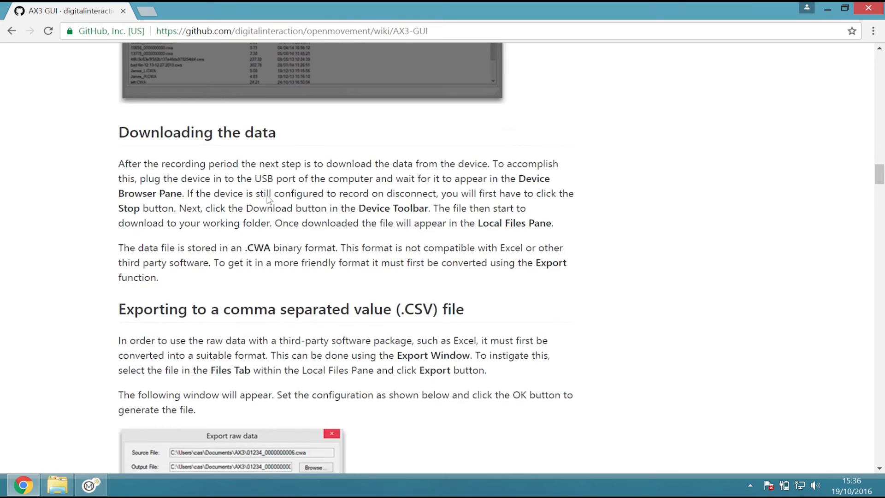
scroll(269, 200, "down", 20)
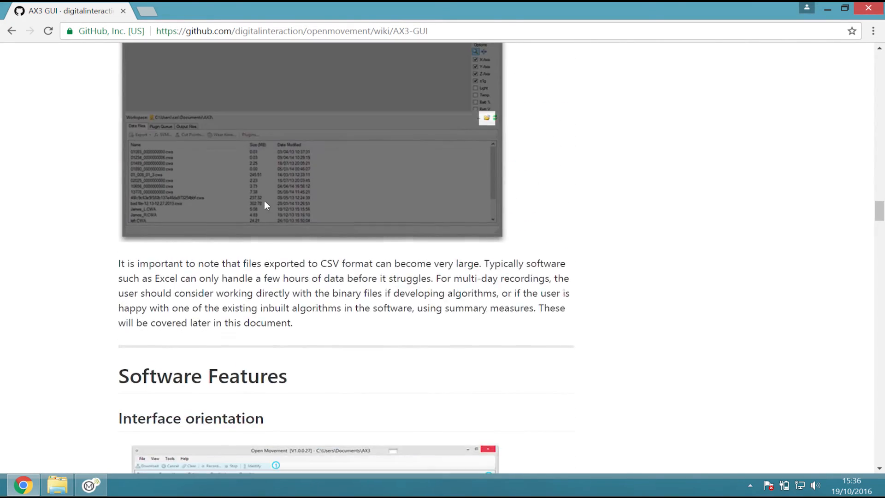
scroll(265, 202, "down", 13)
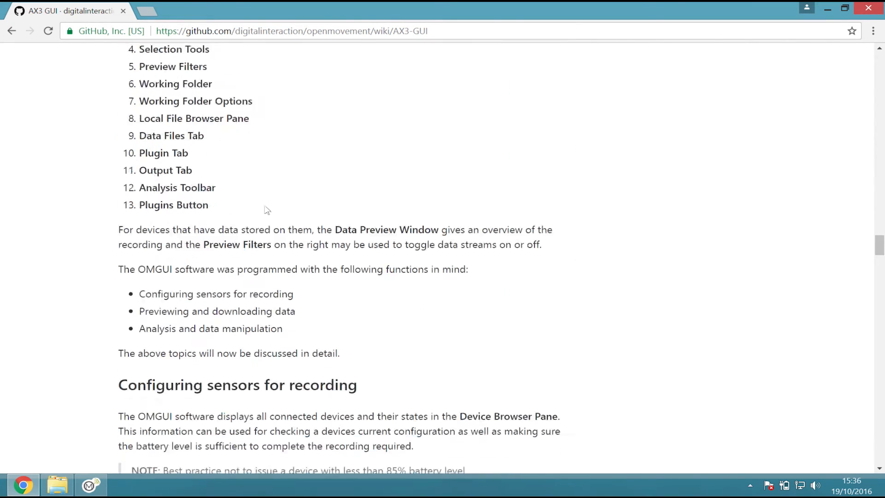
Switch back to OmGui and run the cut-point analysis with epoch 1 * 60 s, Wrist model and BP 0.5-20Hz filter, and dismiss the completion notice
left_click(90, 485)
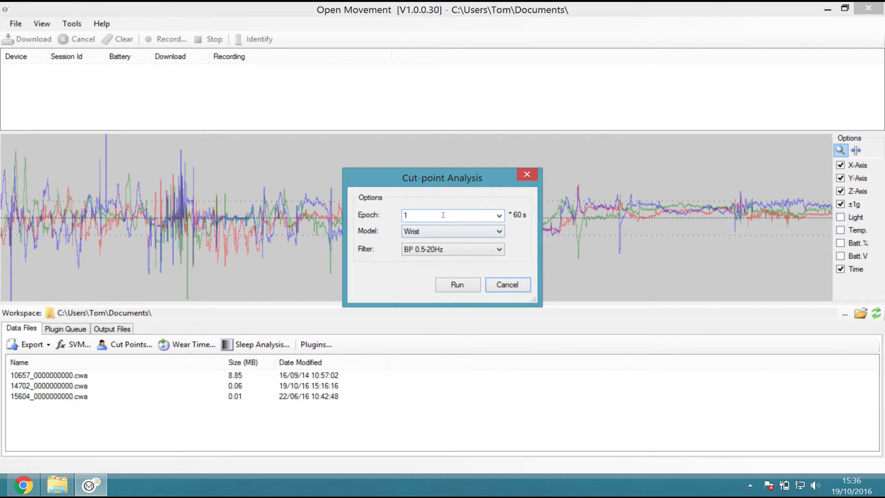
left_click(502, 215)
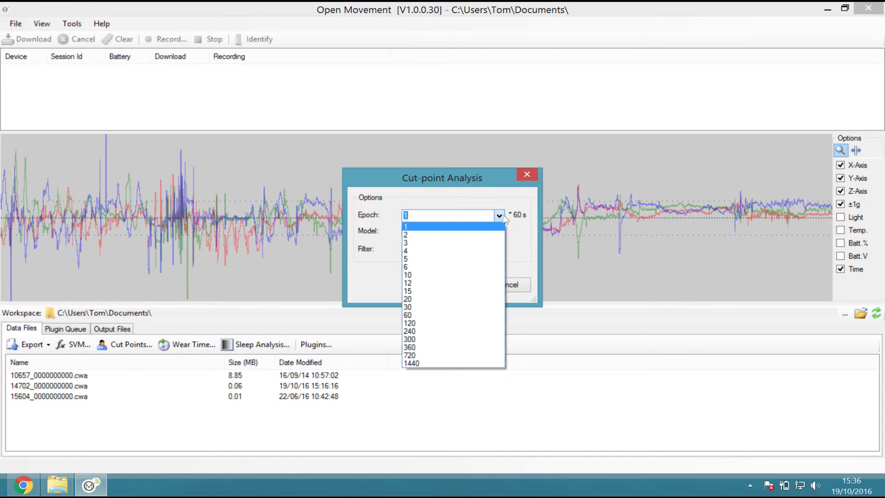
left_click(512, 219)
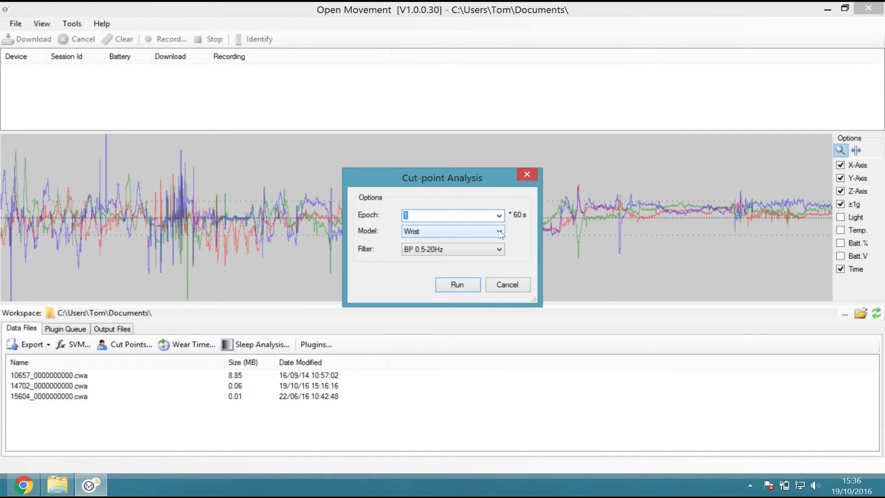
left_click(500, 232)
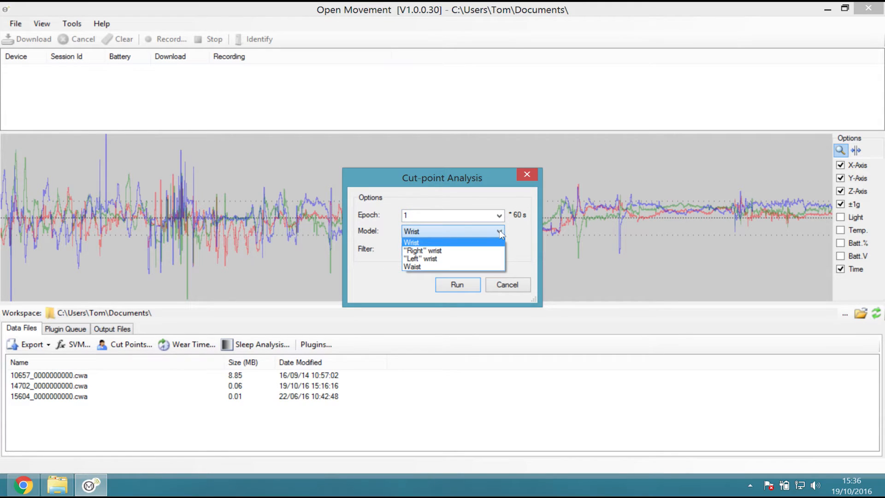
left_click(501, 233)
left_click(501, 249)
left_click(501, 250)
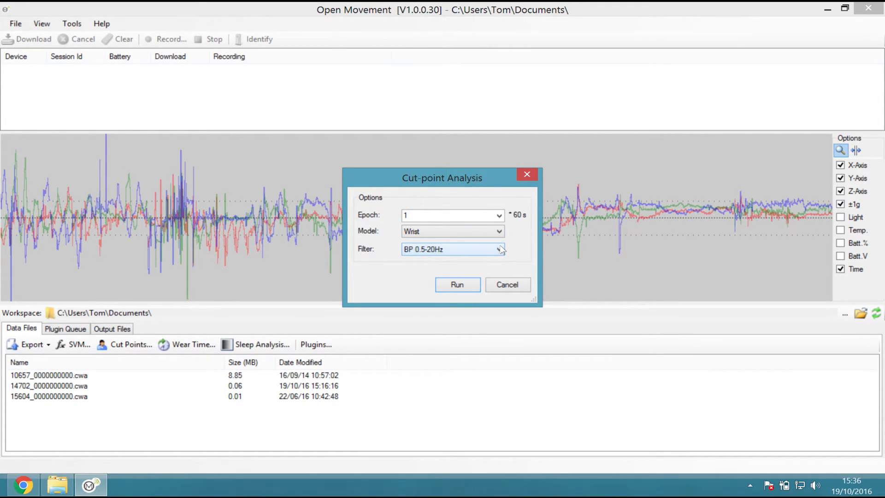
left_click(458, 284)
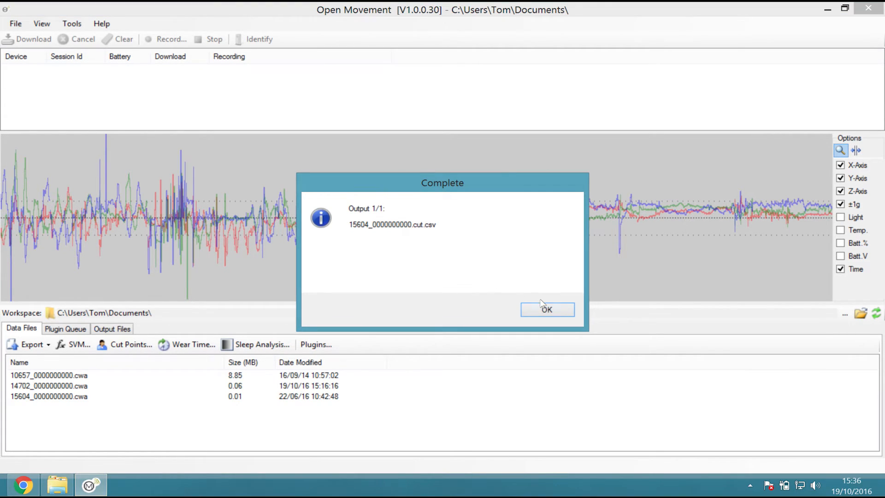
left_click(546, 311)
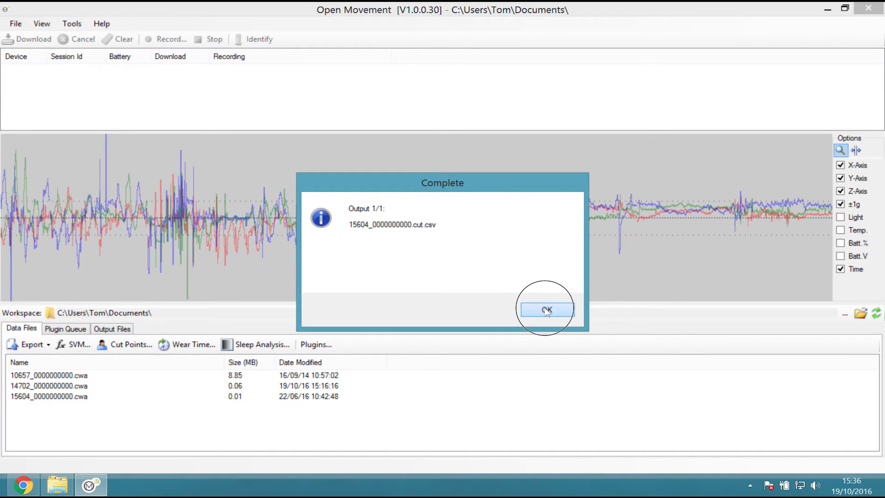
Check for 15604_0000000000.cut.csv among the workspace's output files, and return to the data files list
left_click(119, 331)
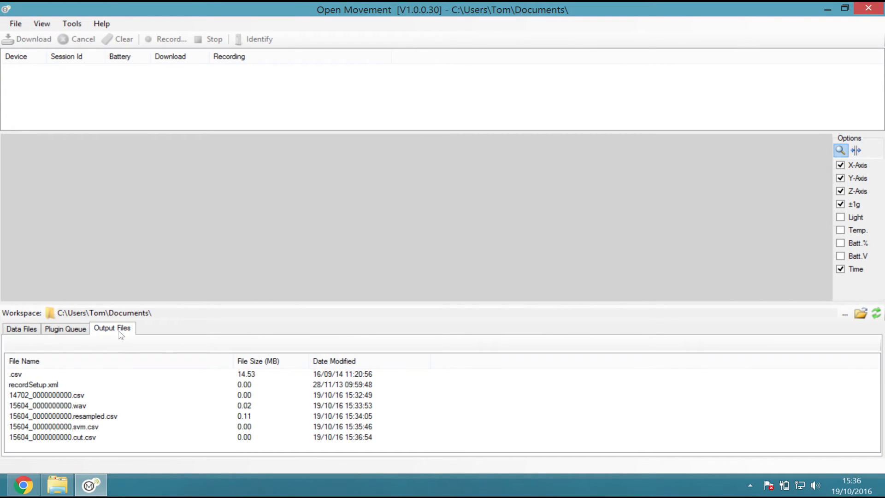
left_click(107, 437)
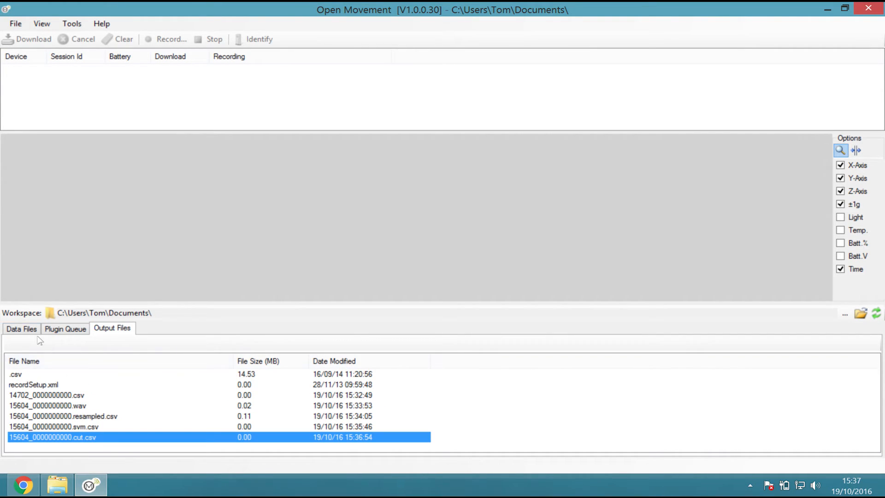
left_click(23, 329)
Run wear time validation on 15604_0000000000.cwa with an epoch of 1 * 1800 s
left_click(104, 399)
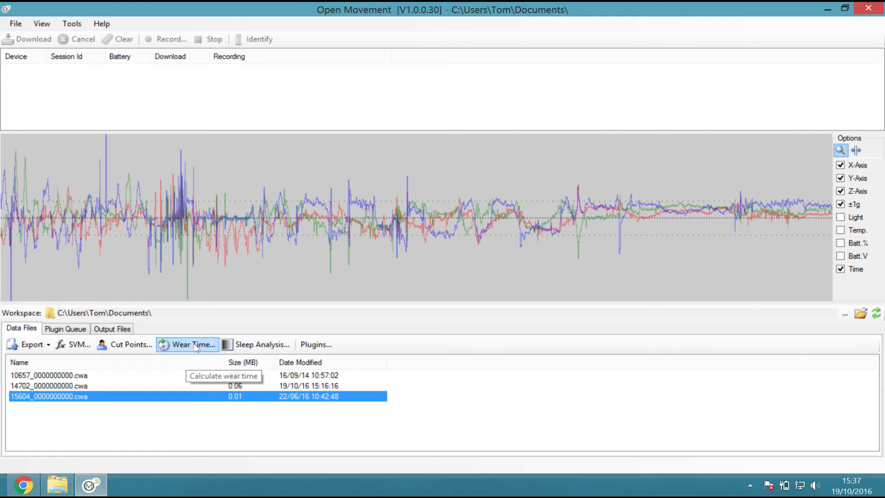
left_click(196, 348)
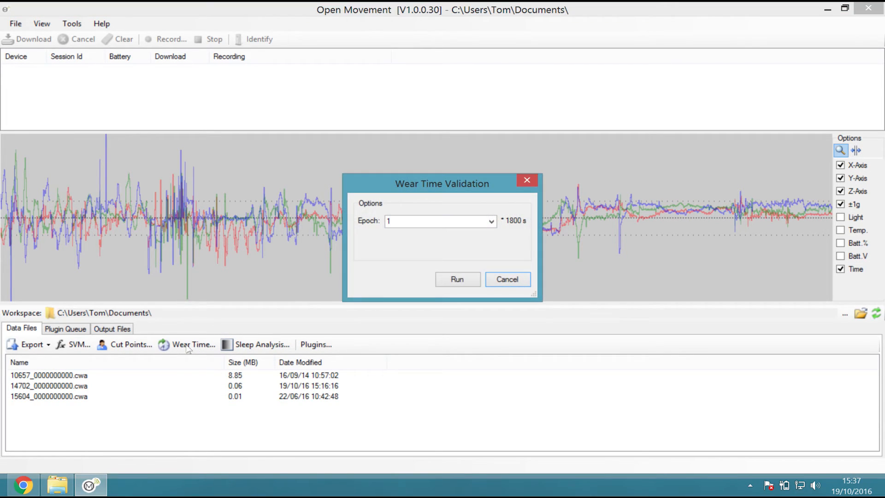
left_click(491, 221)
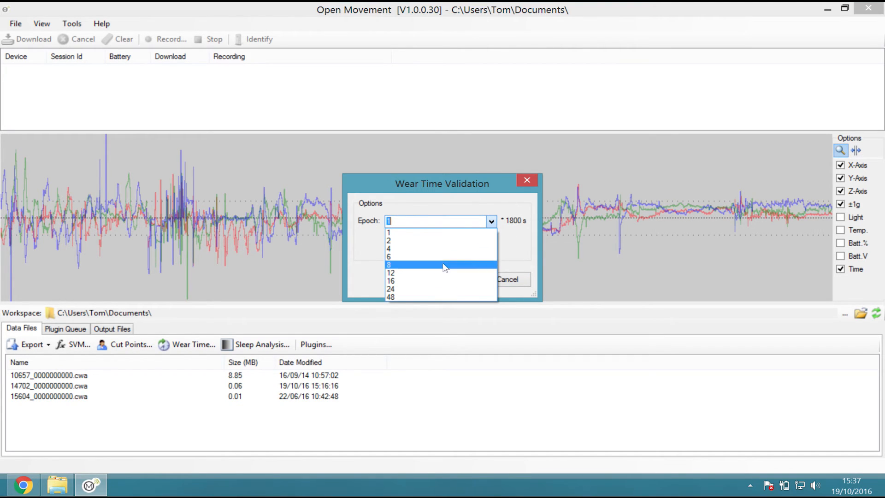
left_click(444, 217)
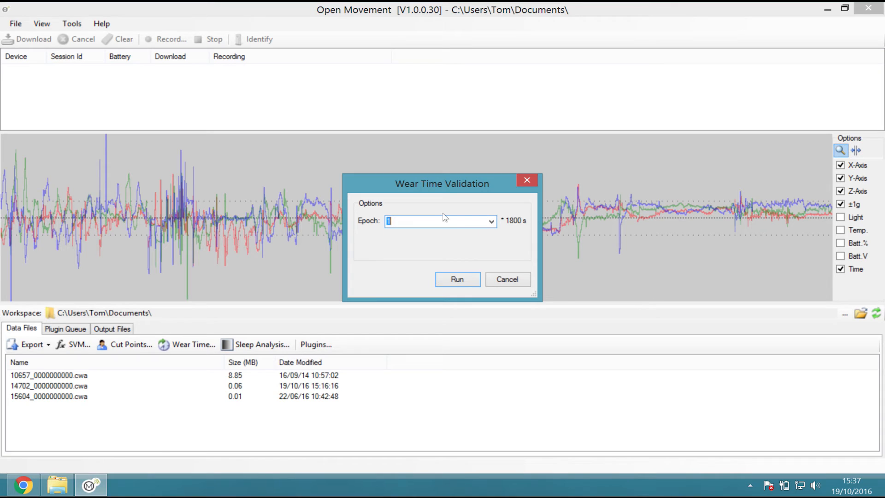
left_click(464, 280)
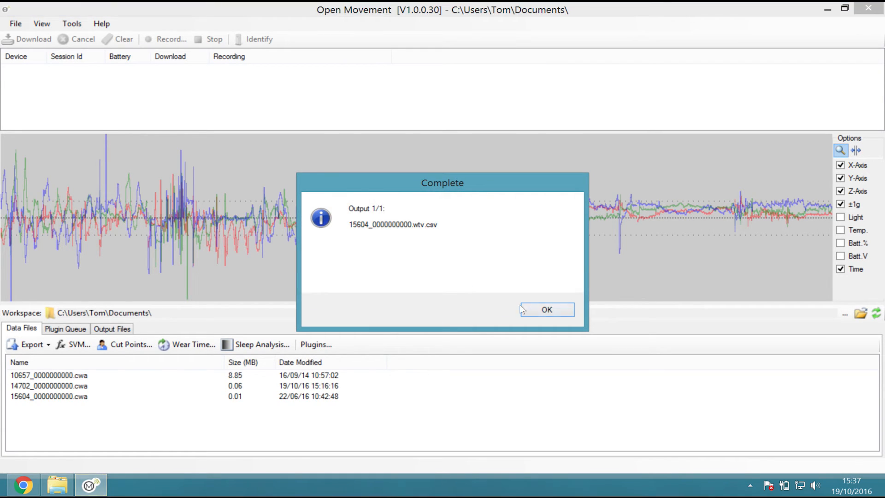
Close the wear time completion notice, and run the 'ESS' sleep analysis on 15604_0000000000.cwa through to closing its completion notice
left_click(537, 311)
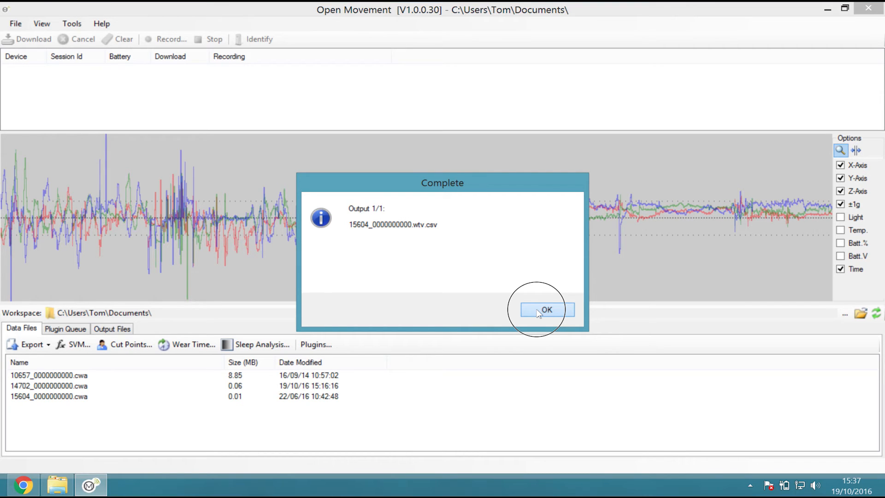
left_click(246, 345)
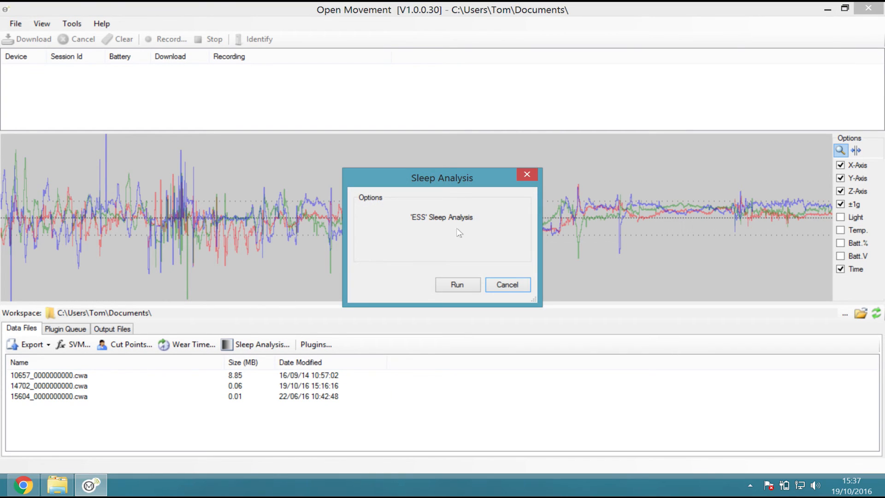
left_click(458, 288)
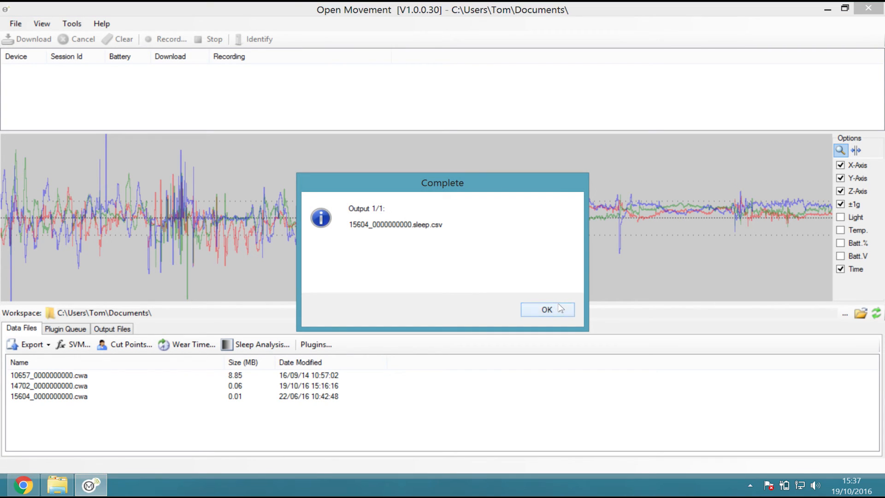
left_click(560, 309)
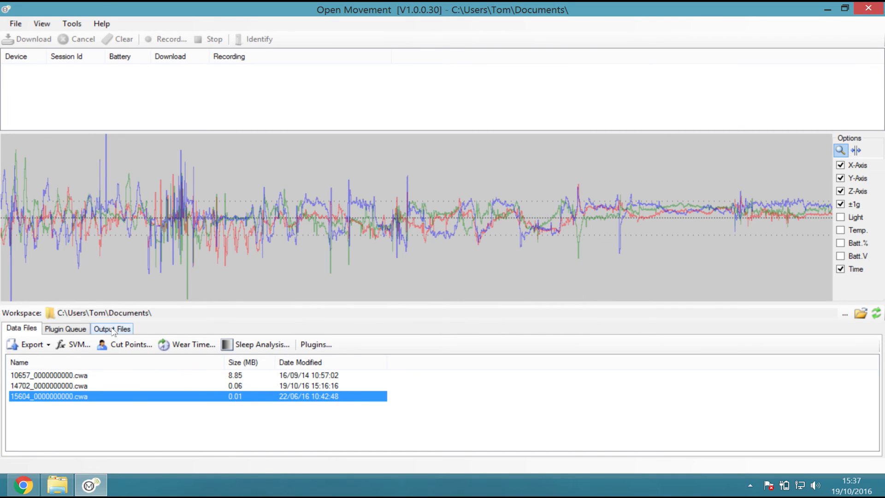
Check the workspace's output files for 15604_0000000000.wtv.csv, and return to the data files list with 15604_0000000000.cwa selected
left_click(113, 330)
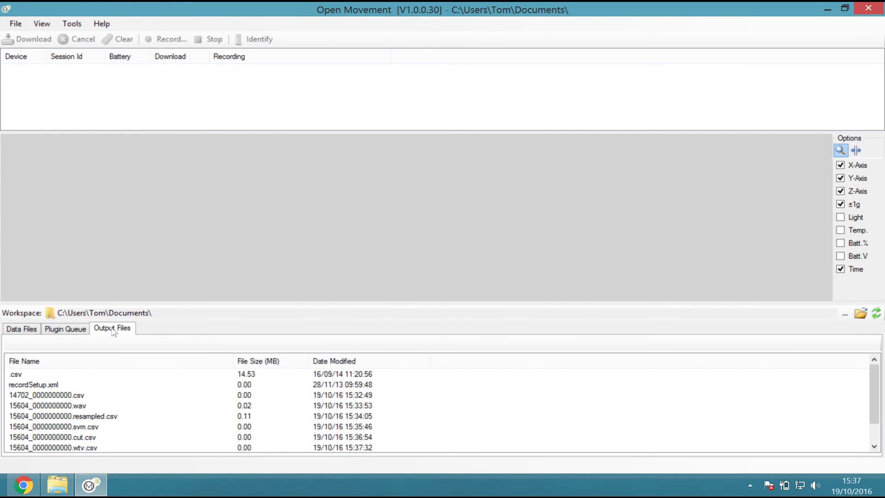
left_click(100, 448)
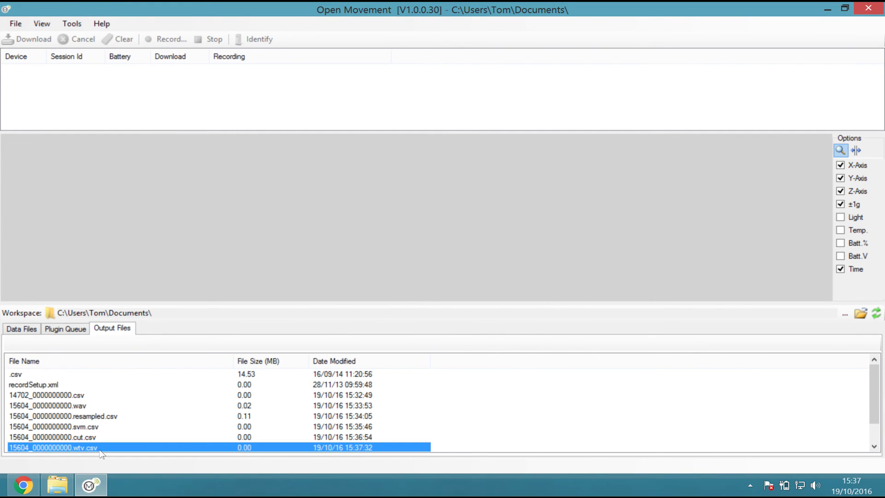
left_click(33, 333)
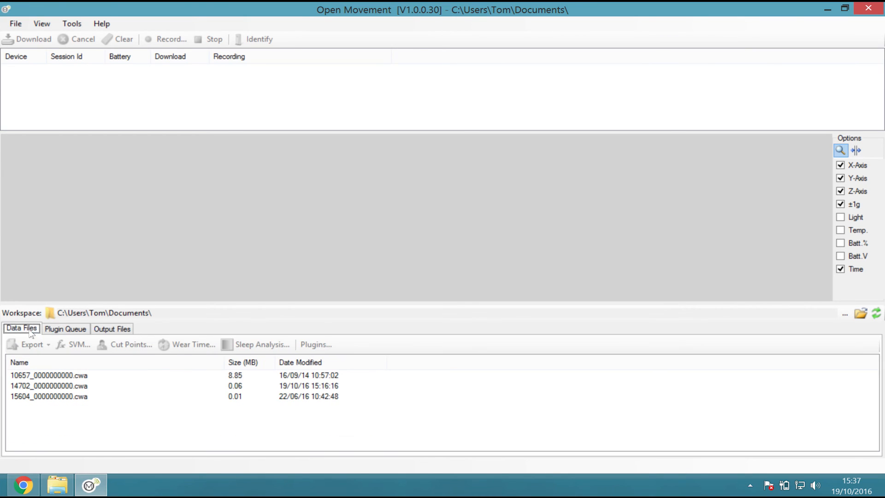
left_click(83, 397)
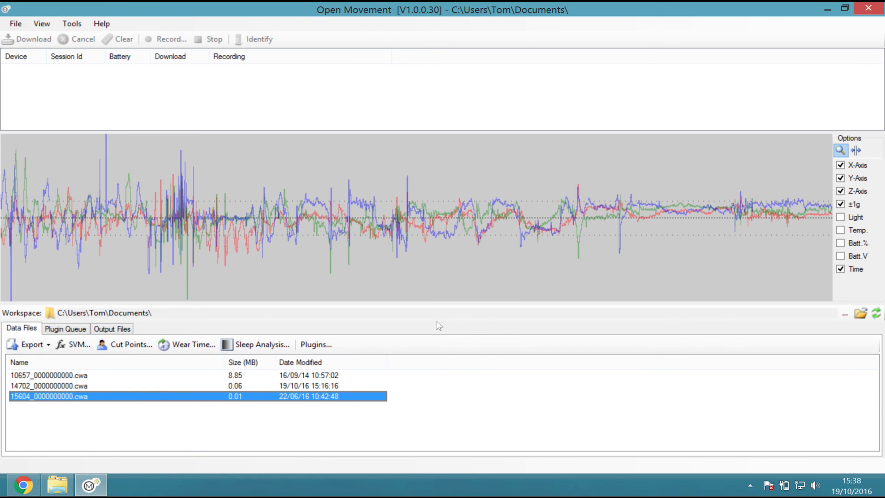
mouse_move(104, 486)
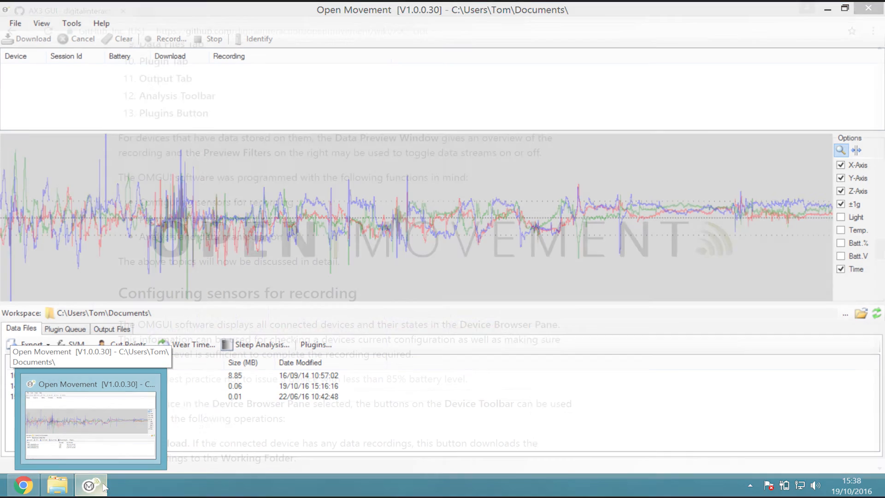